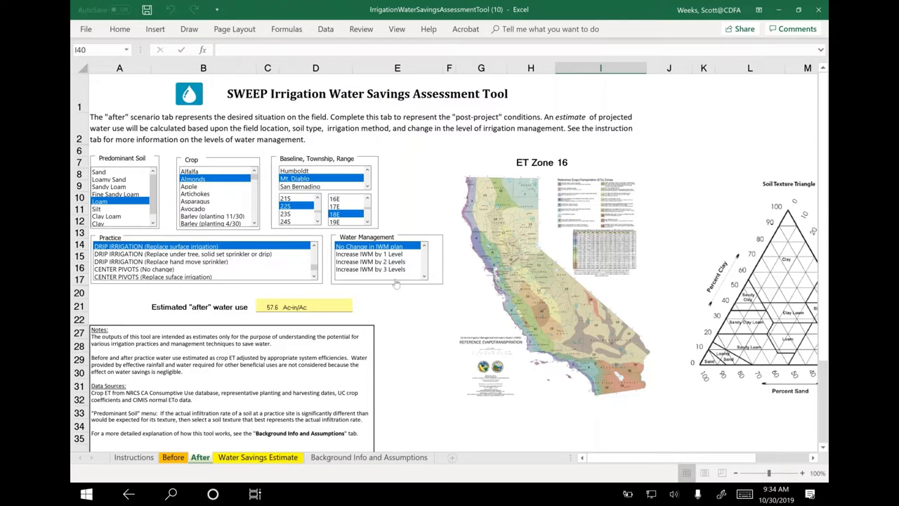
Step: Set the After scenario's water management to Increase IWM by 1 Level and view the Water Savings Estimate sheet
{"action": "left_click", "coordinate": [371, 254]}
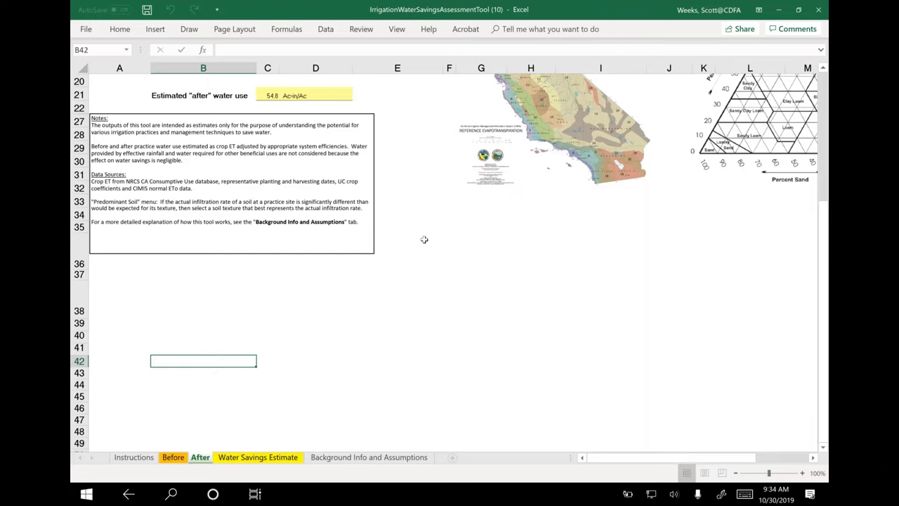
{"action": "scroll", "coordinate": [425, 239], "scroll_direction": "up", "scroll_amount": 6}
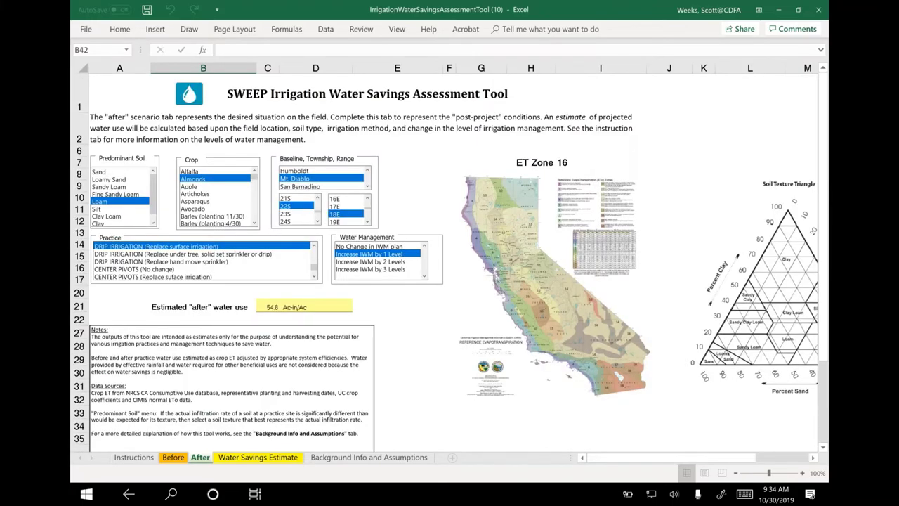
{"action": "key", "text": "ctrl+Page_Down"}
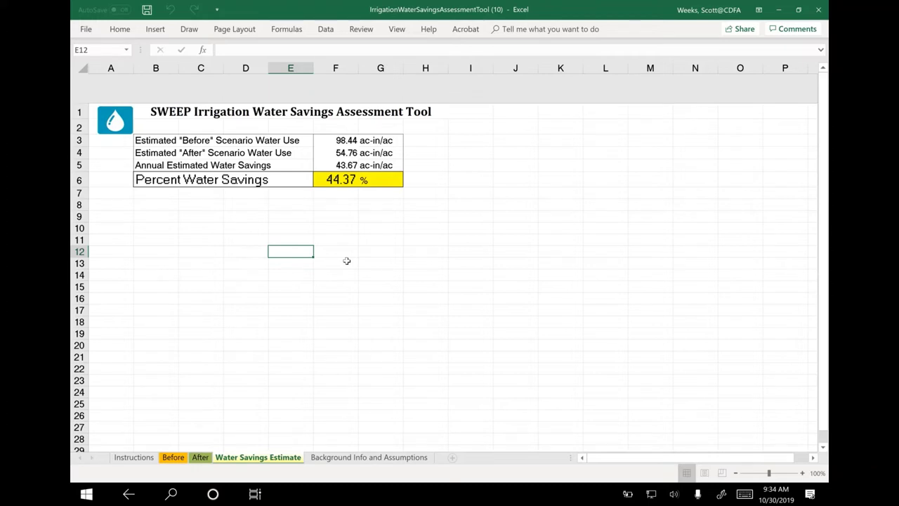
Step: Switch to the GHG_CalculatorTool workbook and enter 100 acres of total irrigated project area and $100 of total funds requested
{"action": "key", "text": "super+Tab"}
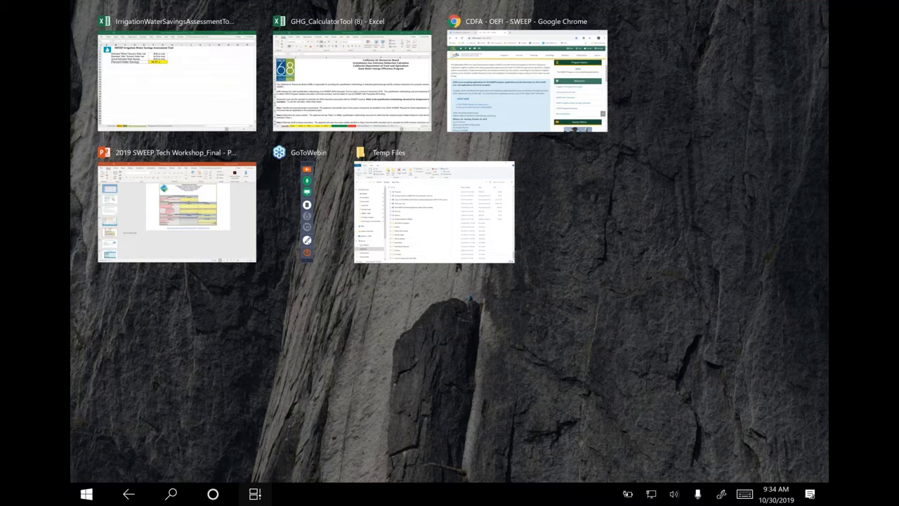
{"action": "left_click", "coordinate": [351, 81]}
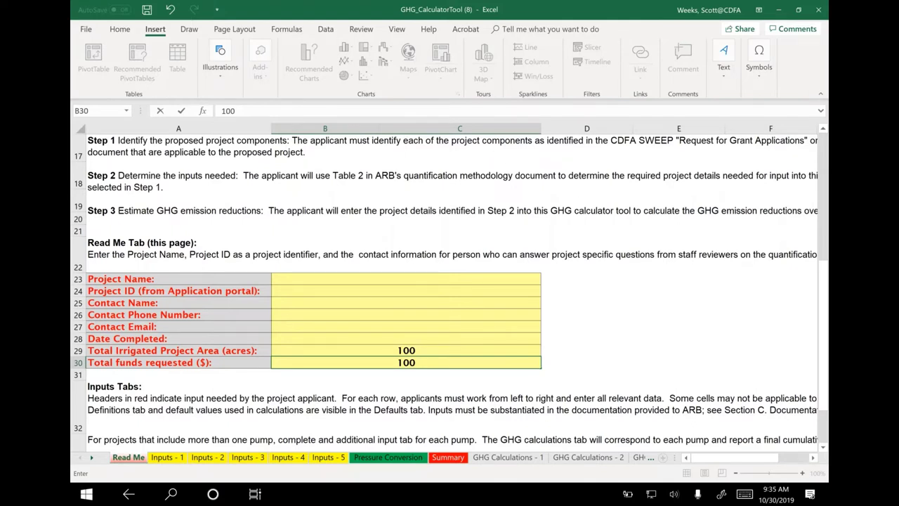
{"action": "key", "text": "Return"}
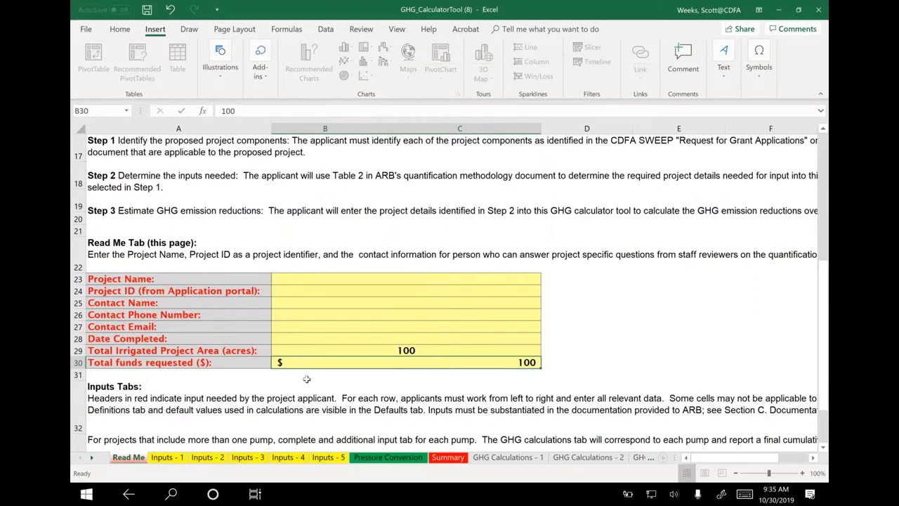
Step: On the Inputs - 1 sheet, enter field or ranch name 1, pump electricity use 10000 and fuel type Electricity
{"action": "key", "text": "ctrl+Page_Down"}
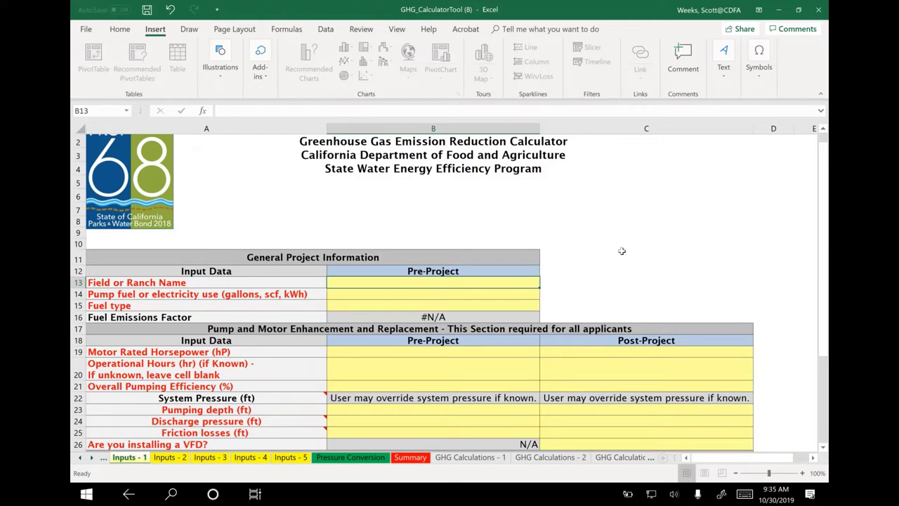
{"action": "scroll", "coordinate": [622, 251], "scroll_direction": "down", "scroll_amount": 1}
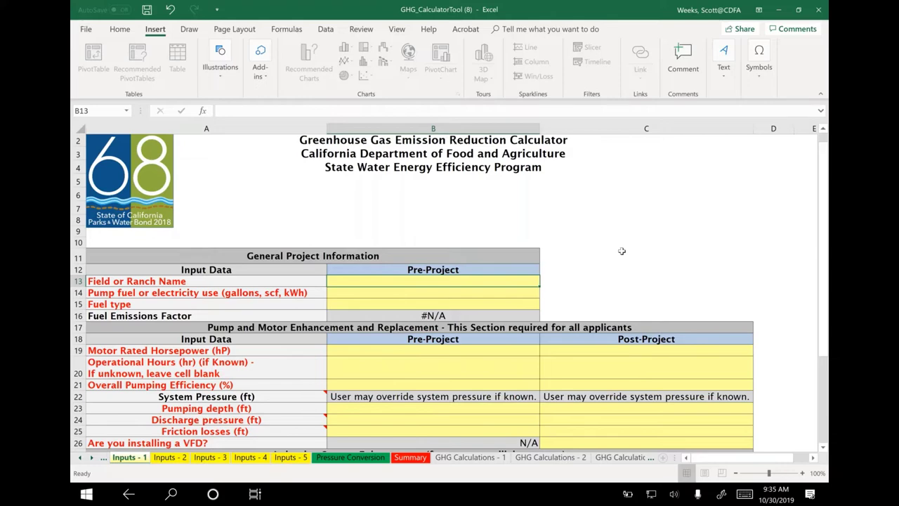
{"action": "scroll", "coordinate": [622, 251], "scroll_direction": "down", "scroll_amount": 3}
{"action": "type", "text": "1"}
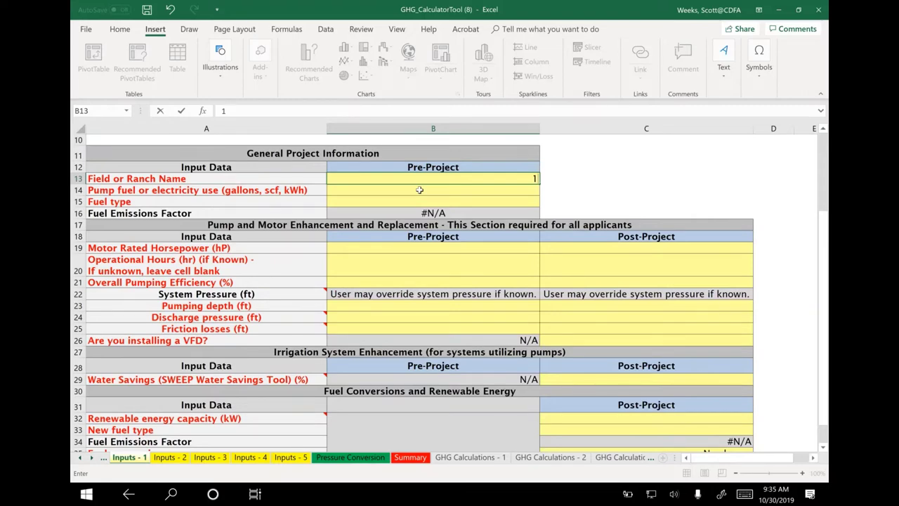
{"action": "key", "text": "Return"}
{"action": "type", "text": "10000"}
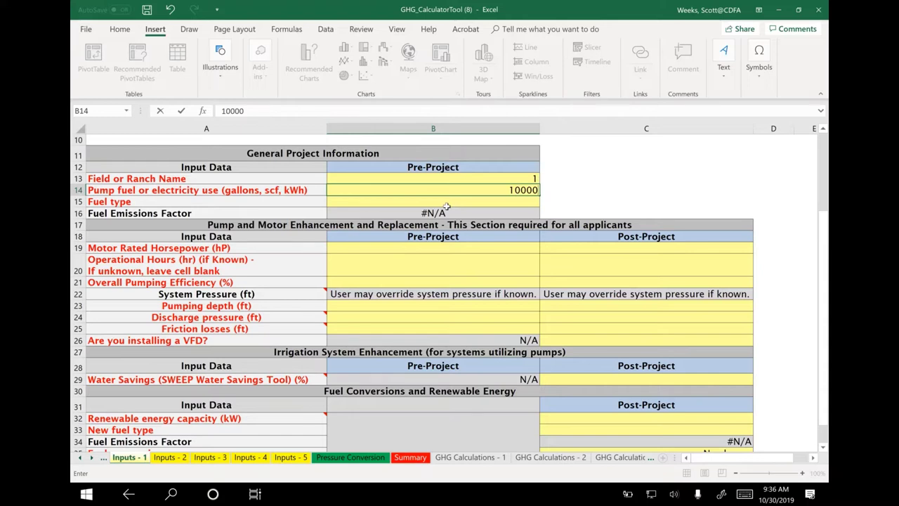
{"action": "left_click", "coordinate": [446, 204]}
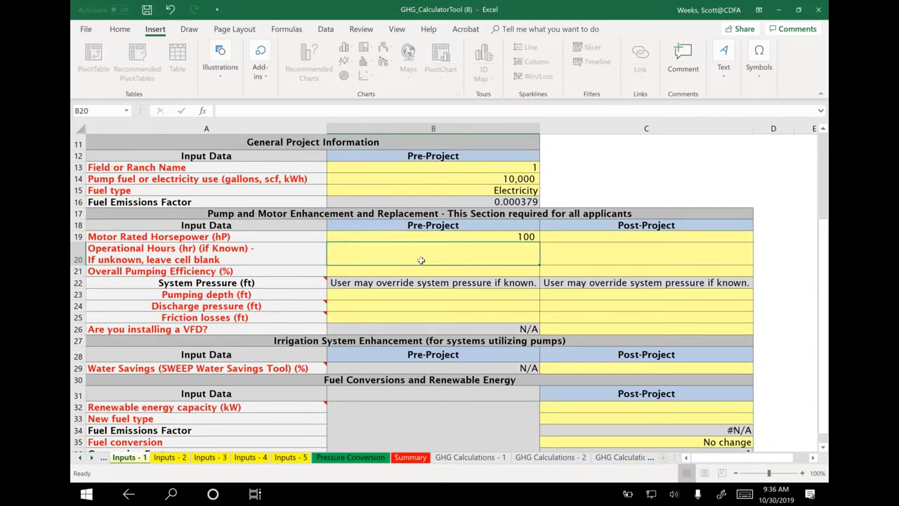
Step: Enter pre-project motor horsepower 100, overall pumping efficiency 57% and pumping depth 100 ft, leaving operational hours blank
{"action": "key", "text": "Return"}
{"action": "type", "text": "57"}
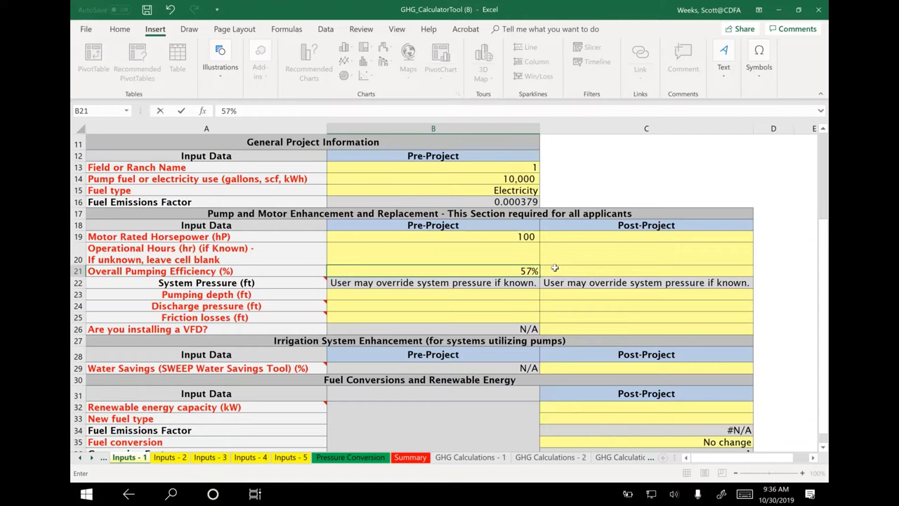
{"action": "key", "text": "Return"}
{"action": "type", "text": "100"}
{"action": "key", "text": "Return"}
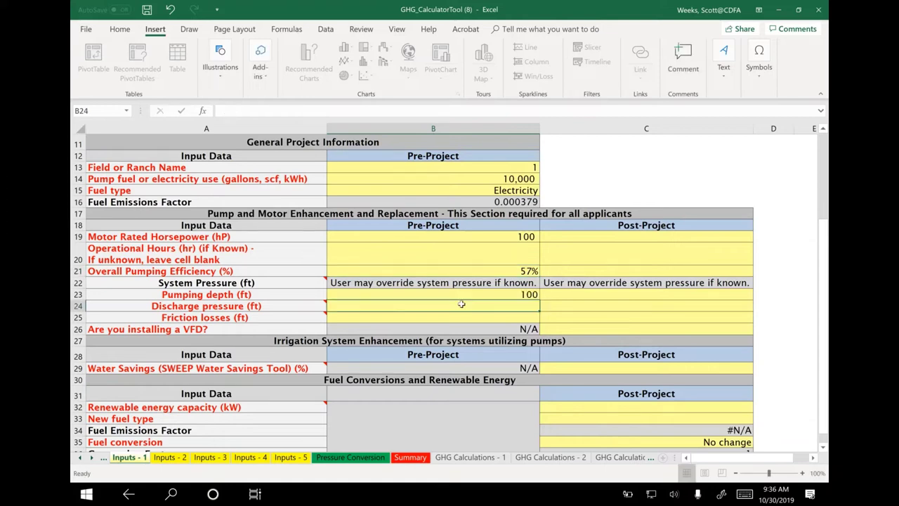
Step: Consult the Pressure Conversion sheet and set the pre-project discharge pressure to 20 ft and friction losses to 10 ft
{"action": "left_click", "coordinate": [347, 458]}
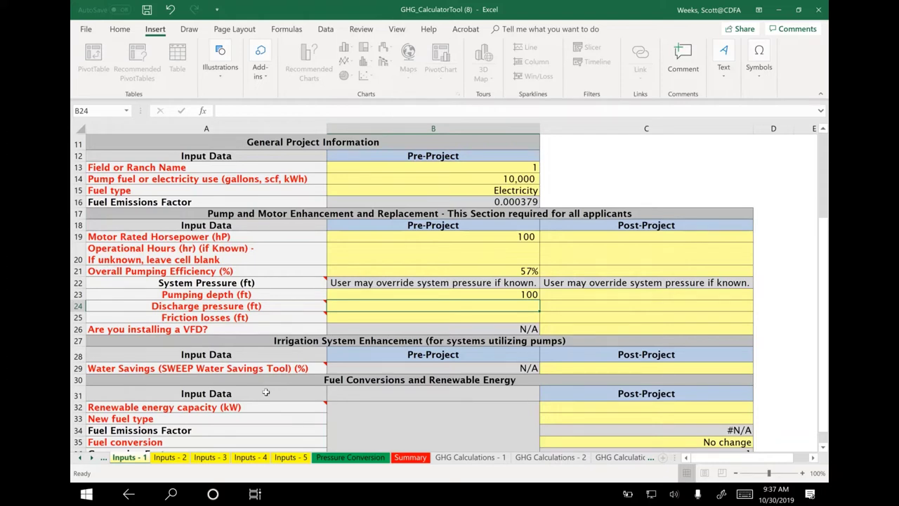
{"action": "type", "text": "20"}
{"action": "left_click", "coordinate": [423, 317]}
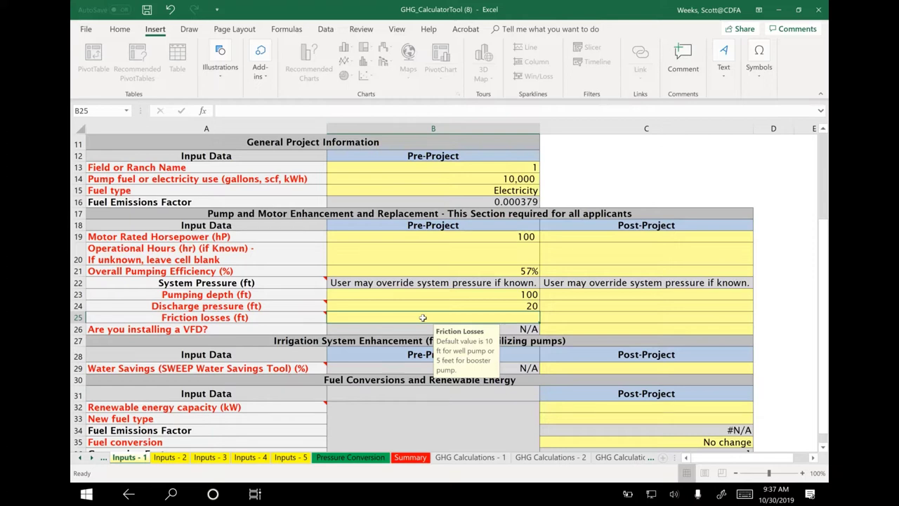
{"action": "key", "text": "F2"}
{"action": "type", "text": "10"}
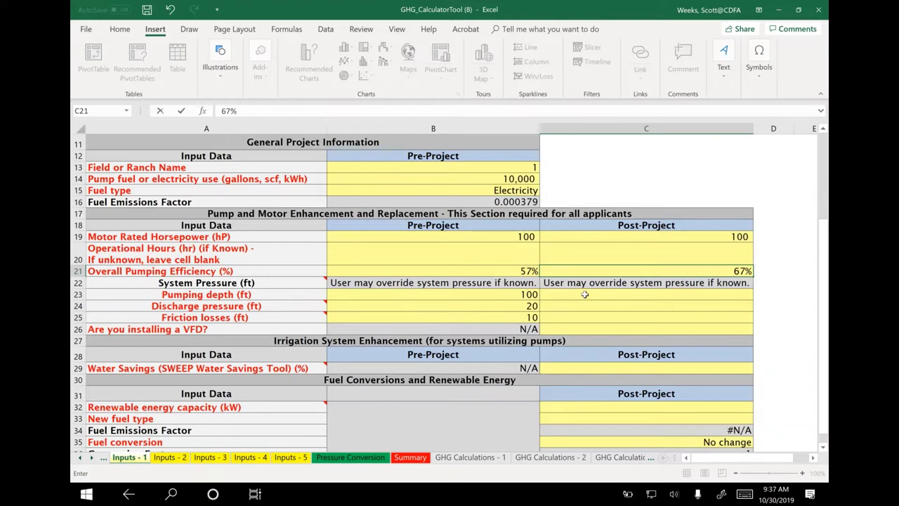
Step: Enter post-project horsepower 100, pumping efficiency 67%, pumping depth 100 ft, discharge pressure 20 ft and friction losses 10 ft
{"action": "key", "text": "Return"}
{"action": "type", "text": "1"}
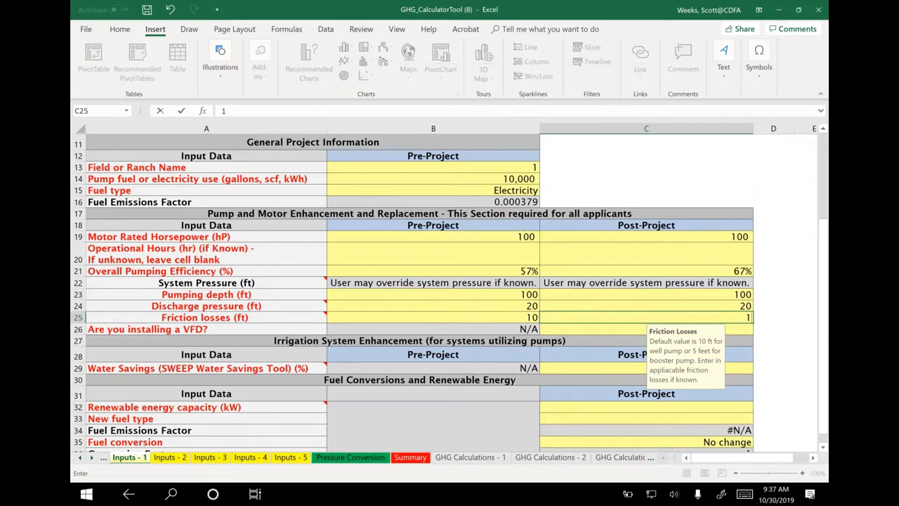
{"action": "type", "text": "0"}
{"action": "key", "text": "Return"}
Step: Choose VFD Well Pump as the post-project answer to whether a VFD is being installed
{"action": "key", "text": "alt+Down"}
{"action": "key", "text": "Down"}
{"action": "key", "text": "Down"}
{"action": "key", "text": "Return"}
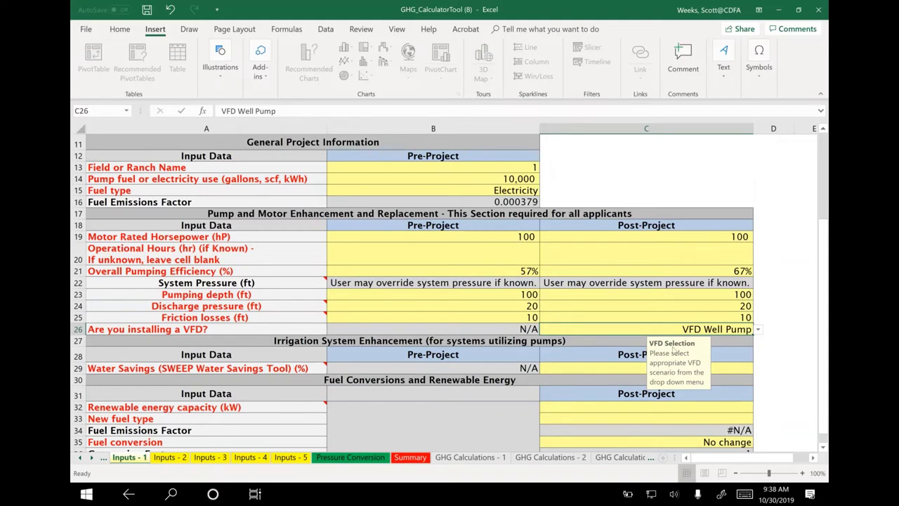
Step: Set the post-project water savings from the SWEEP Water Savings Tool to 44%
{"action": "left_click", "coordinate": [625, 364]}
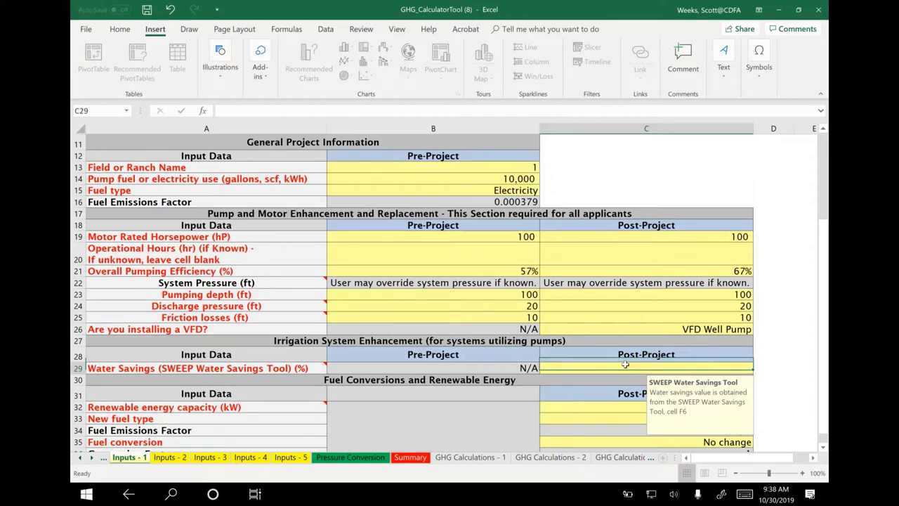
{"action": "type", "text": "44%"}
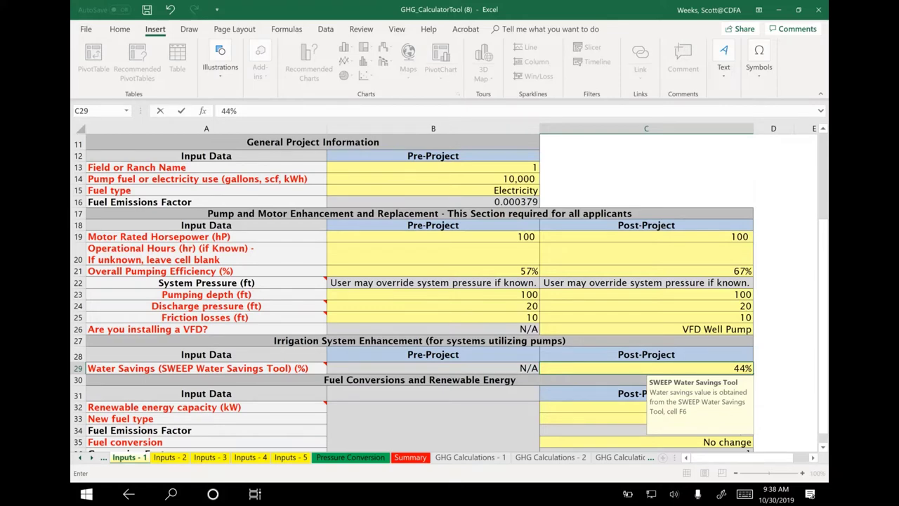
{"action": "key", "text": "Return"}
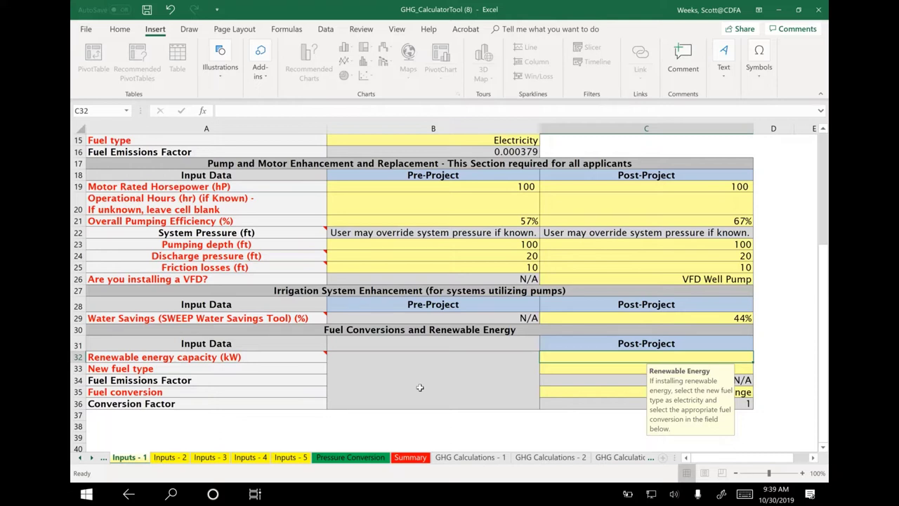
Step: Set the post-project renewable energy capacity to 10 kW and the new fuel type to Solar Power
{"action": "type", "text": "1"}
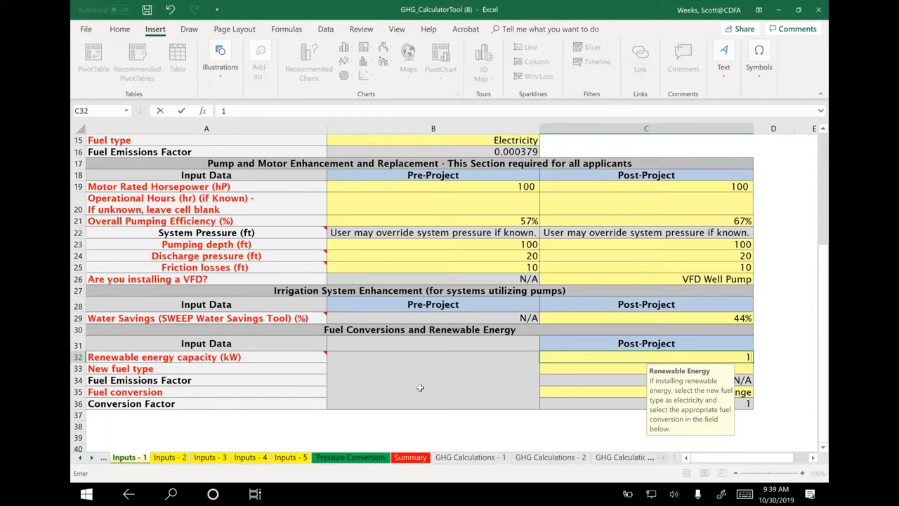
{"action": "type", "text": "0"}
{"action": "left_click", "coordinate": [433, 437]}
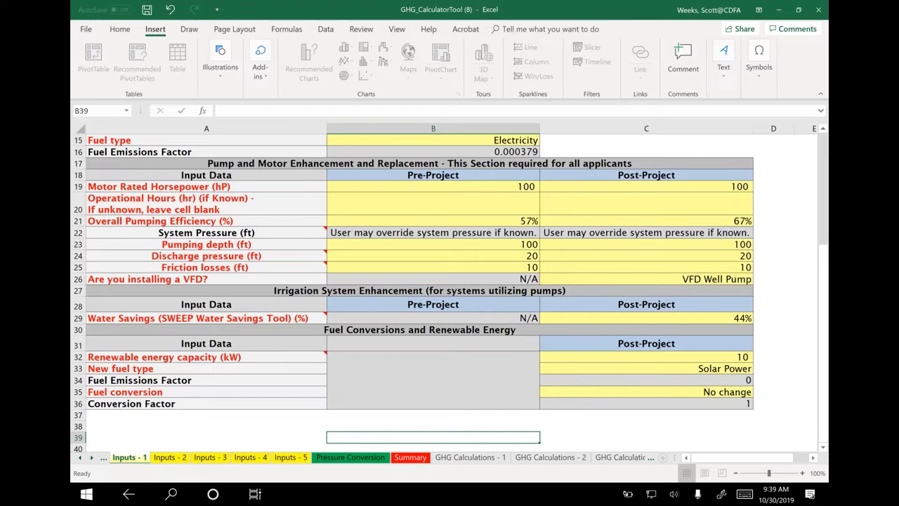
Step: Review the emission reduction results on the Summary sheet and the input explanations on the Definitions sheet, zoomed out to 80%
{"action": "scroll", "coordinate": [449, 297], "scroll_direction": "down", "scroll_amount": 1}
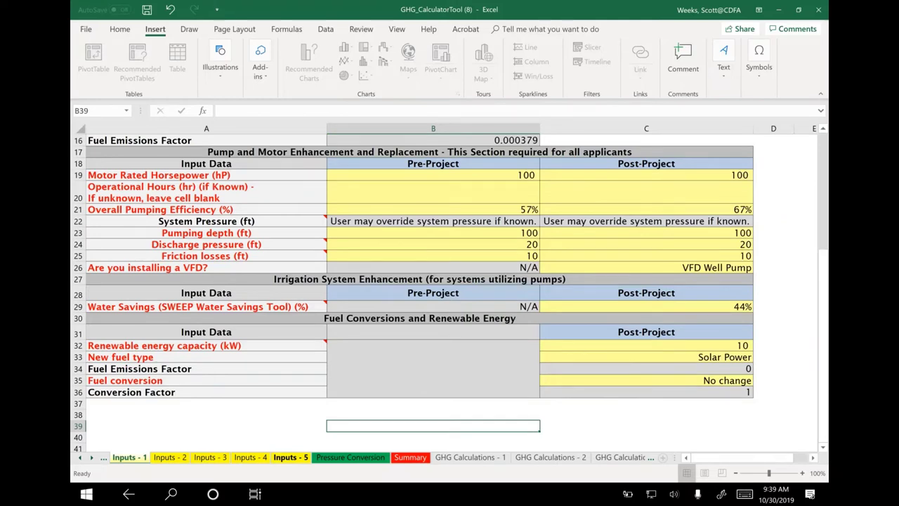
{"action": "left_click", "coordinate": [411, 457]}
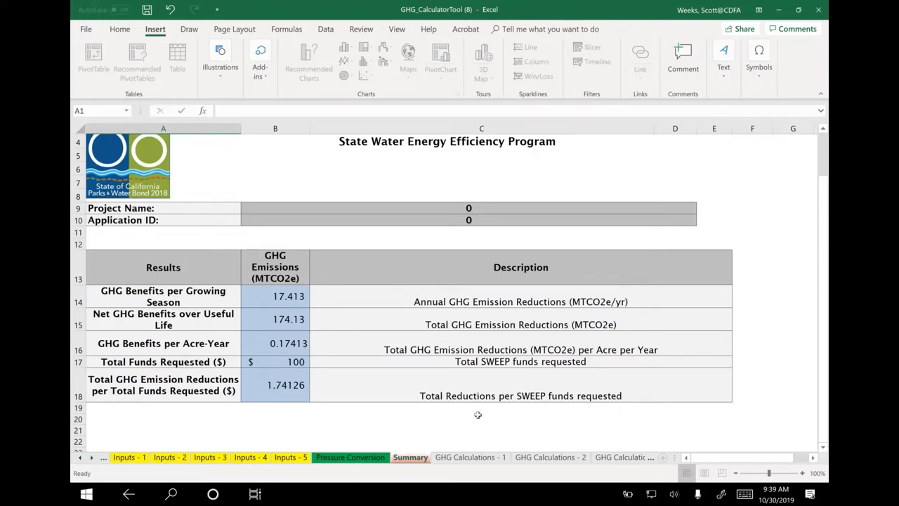
{"action": "left_click", "coordinate": [90, 458]}
{"action": "left_click", "coordinate": [90, 458], "text": "ctrl"}
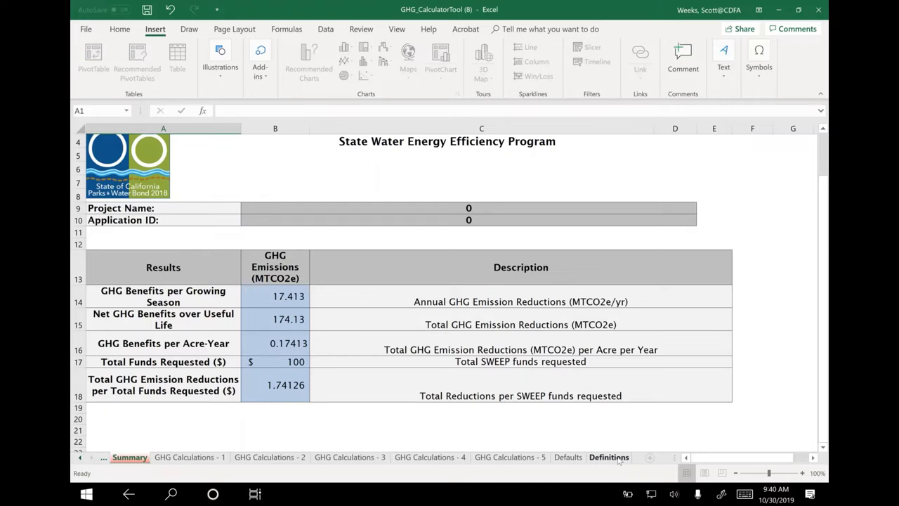
{"action": "left_click", "coordinate": [609, 457]}
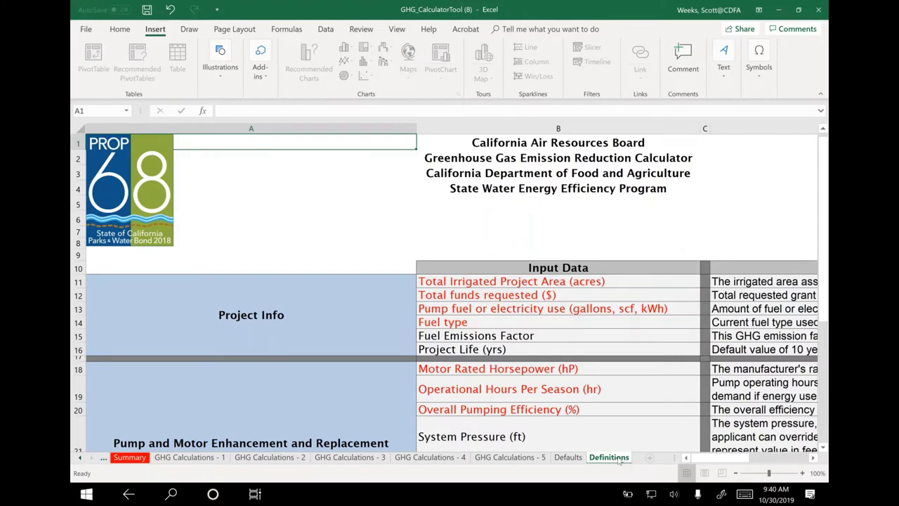
{"action": "scroll", "coordinate": [747, 335], "scroll_direction": "down", "scroll_amount": 2, "text": "ctrl"}
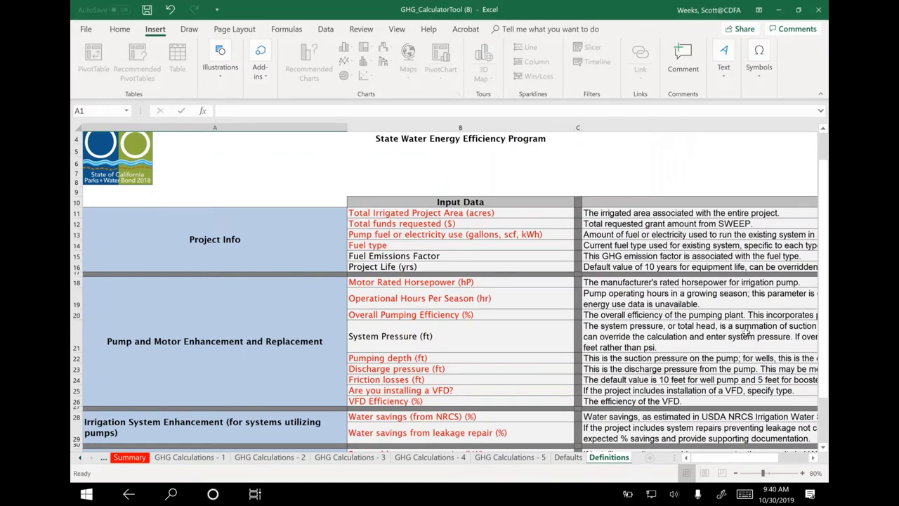
Step: Minimize the water savings and GHG calculator workbooks and open the Start screen
{"action": "key", "text": "alt+Tab"}
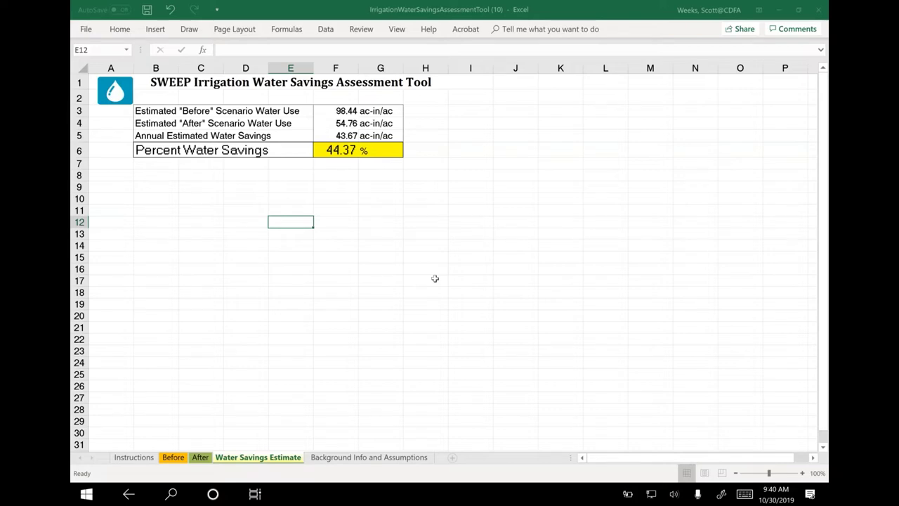
{"action": "left_click", "coordinate": [778, 9]}
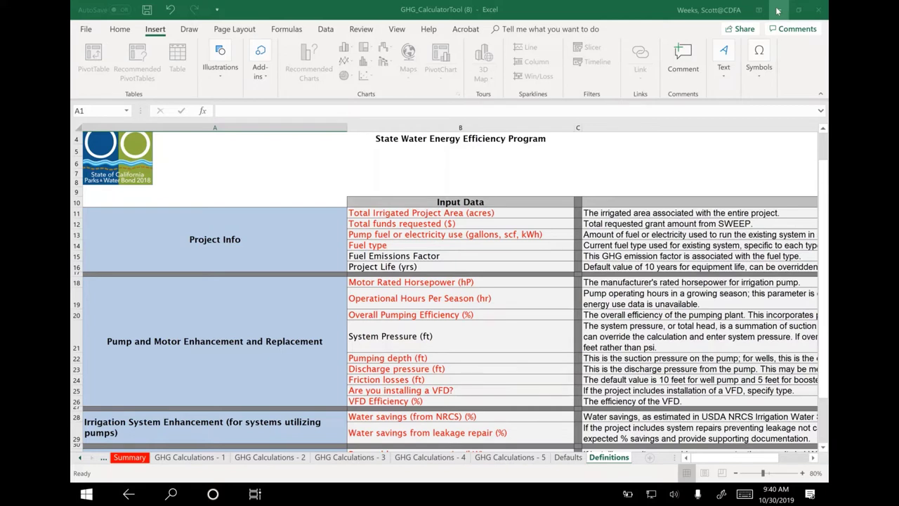
{"action": "left_click", "coordinate": [777, 10]}
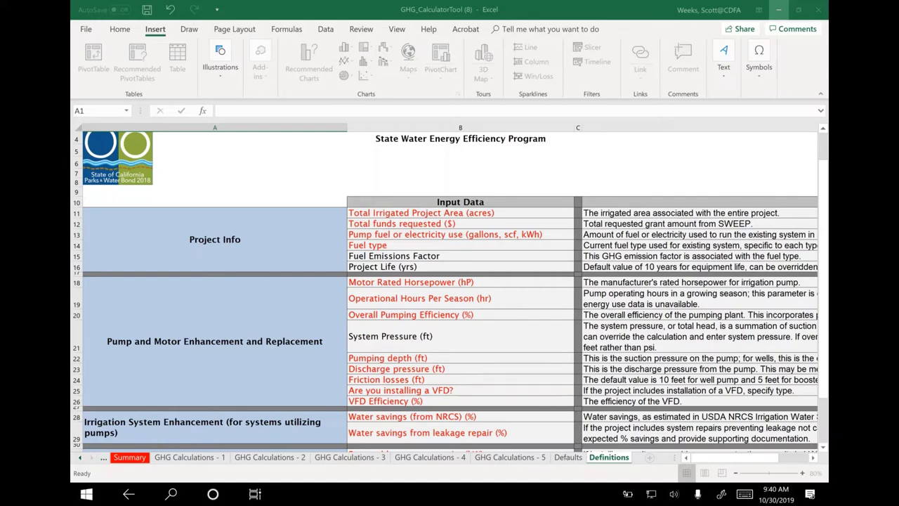
{"action": "key", "text": "super"}
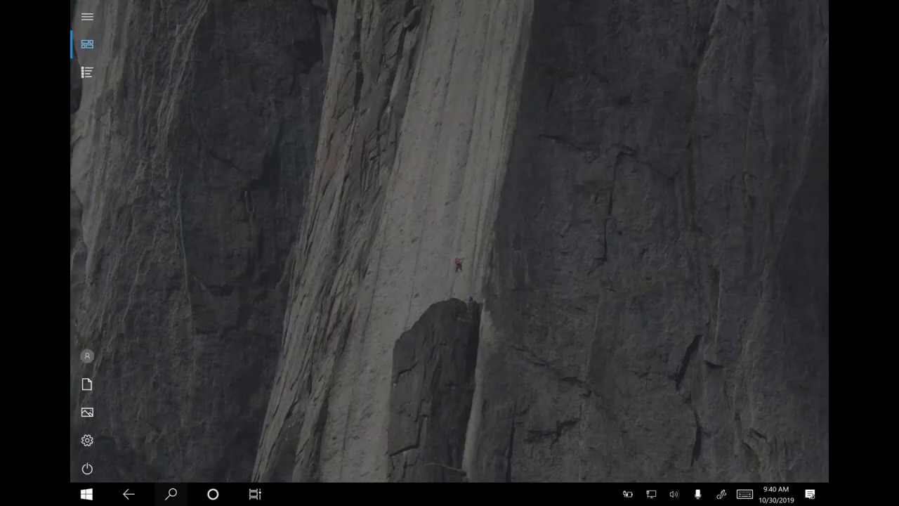